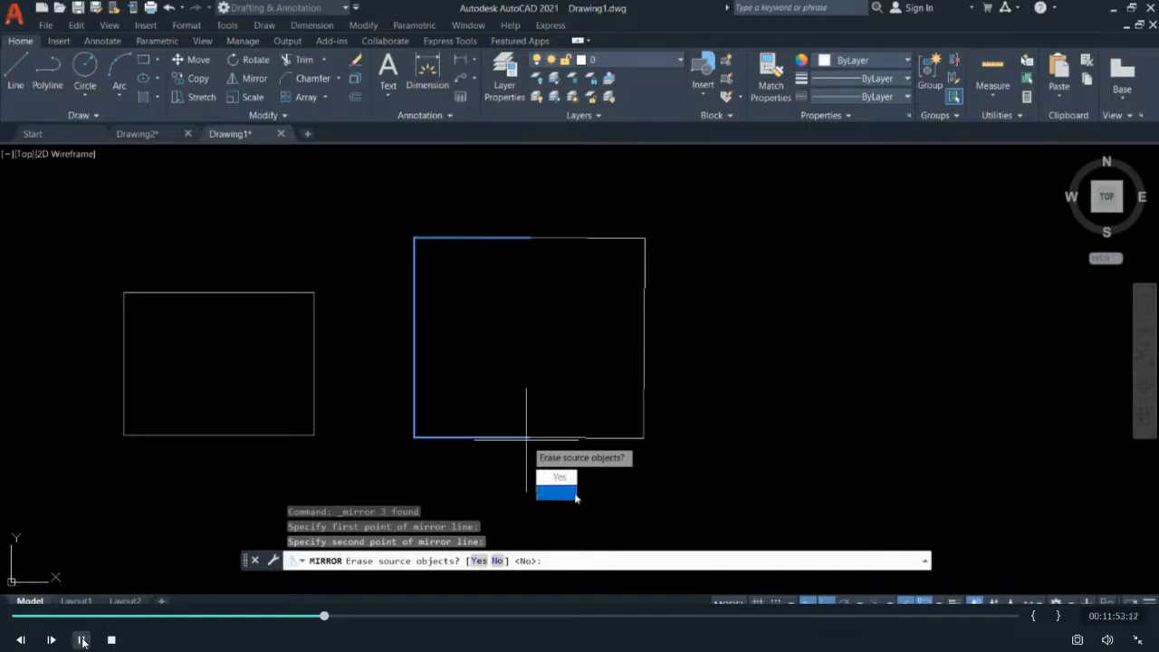
Step: Finish mirroring the rectangle's left half while keeping the source objects
left_click(565, 497)
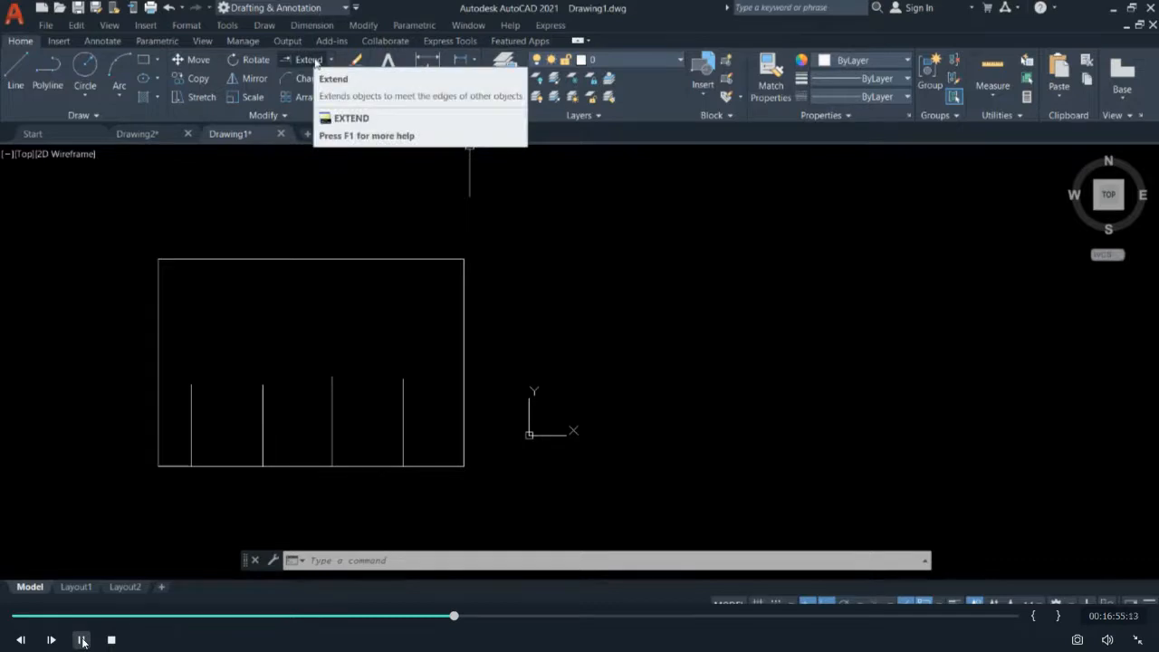
Step: Start the Extend command for the short vertical lines inside the rectangle
left_click(308, 60)
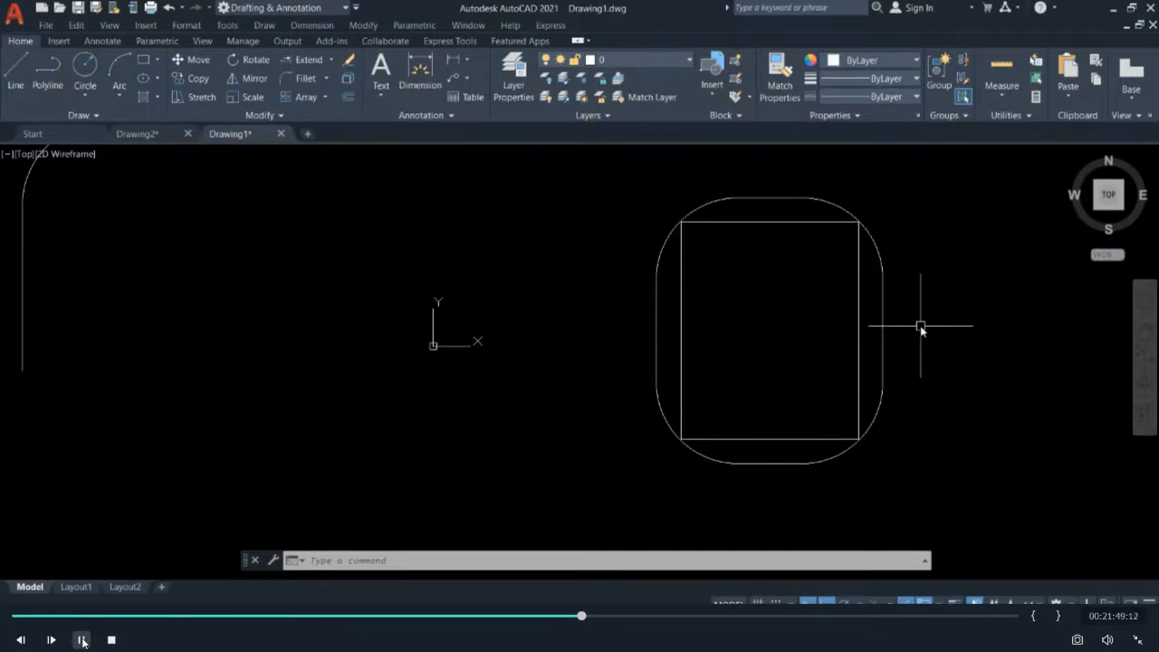
Step: Erase the rounded outline together with the rectangle inside it
left_click(934, 188)
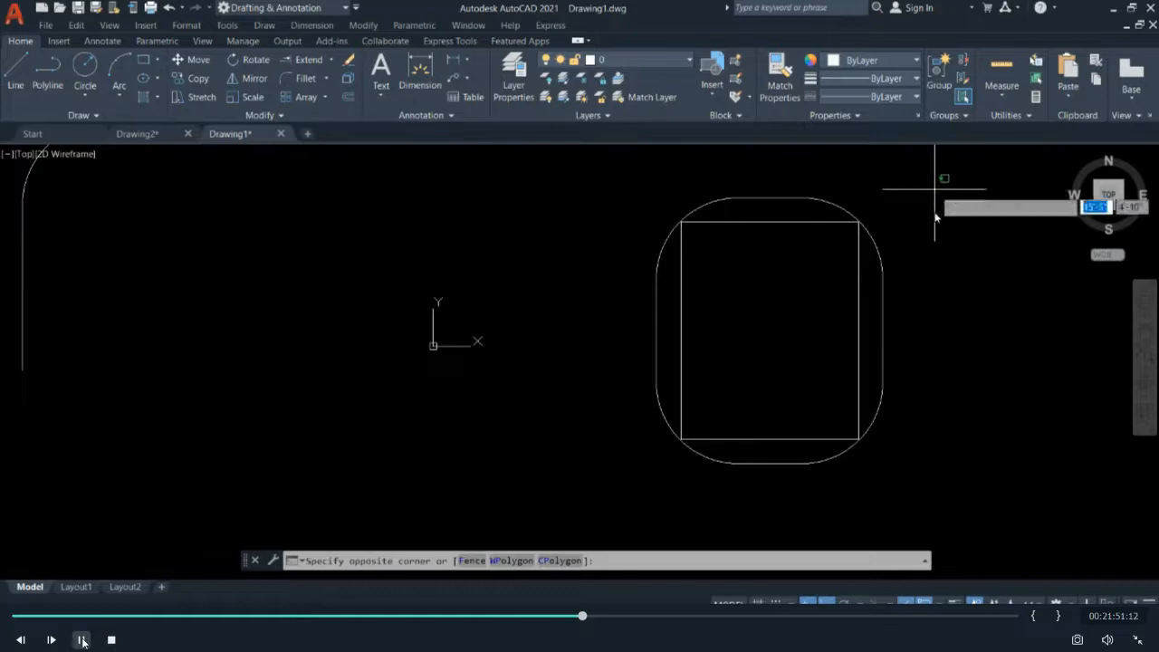
left_click(628, 469)
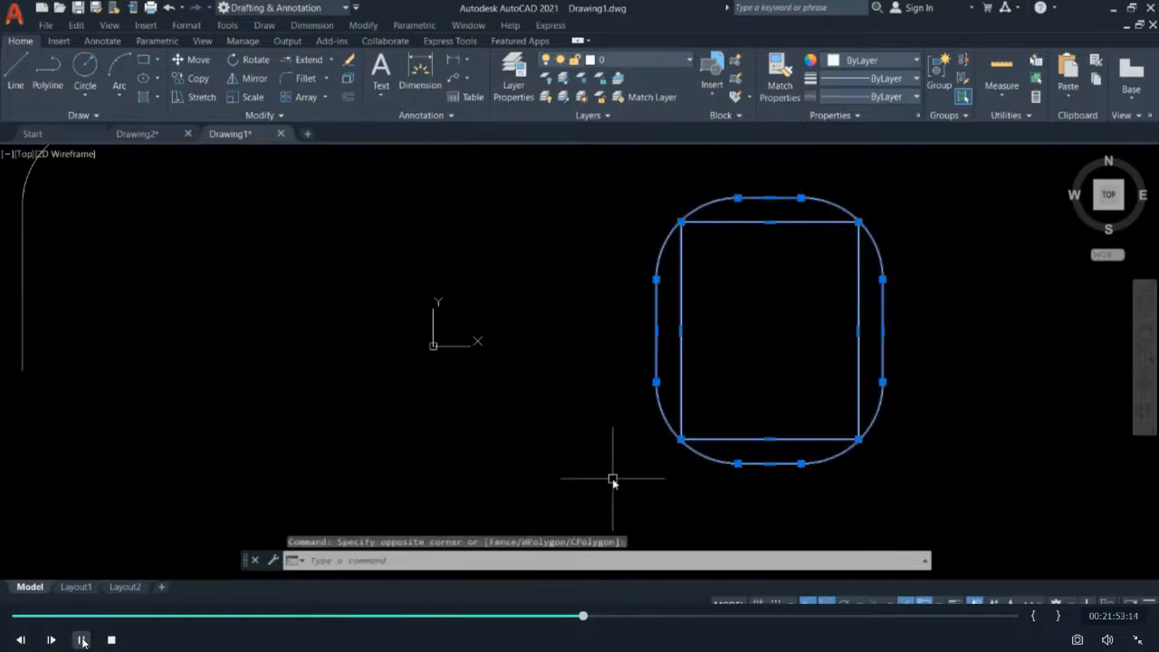
key("Delete")
Step: Erase the two remaining perpendicular lines and the fillet arc that joins them
middle_click_drag(217, 181, 356, 314)
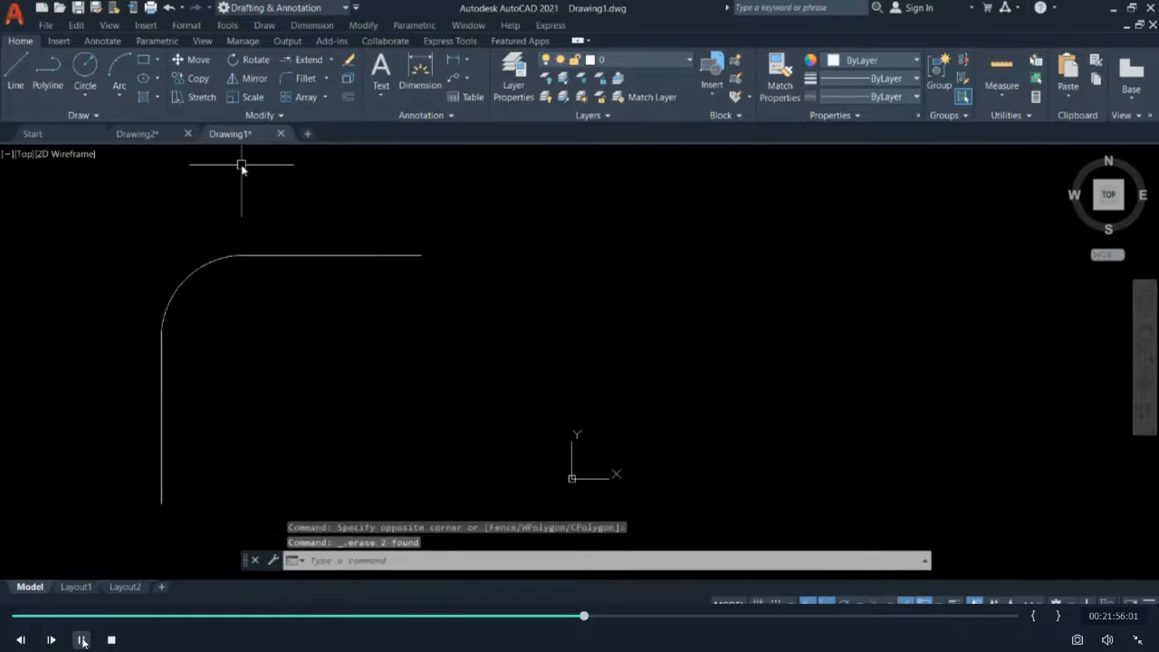
left_click(322, 255)
left_click(468, 251)
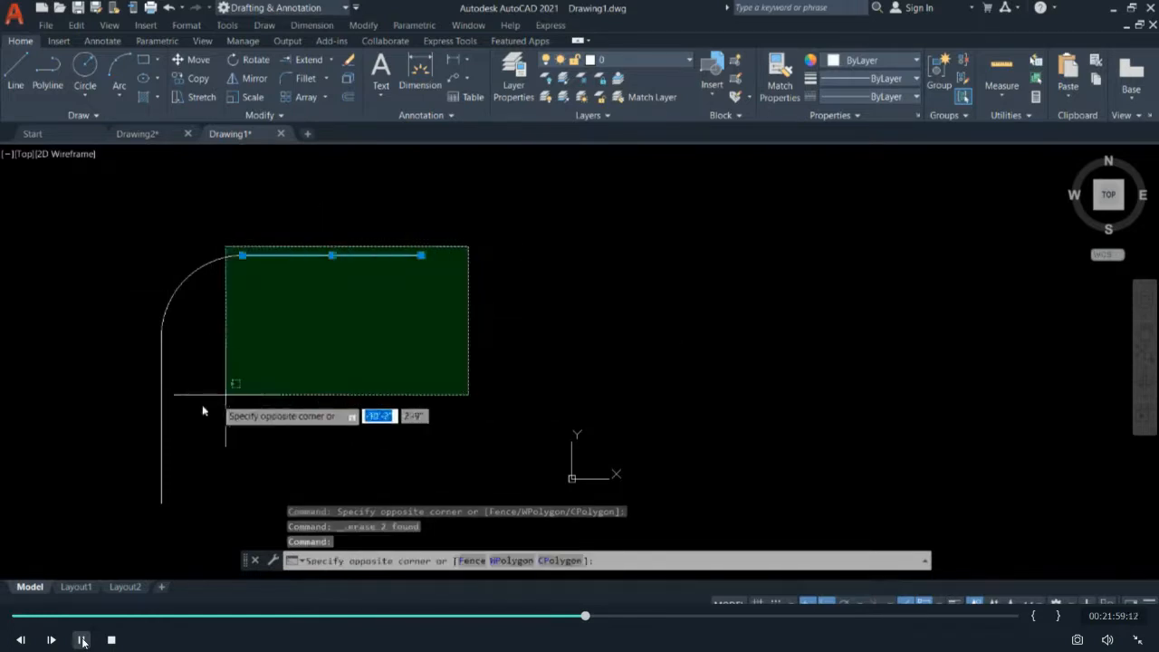
left_click(85, 443)
key("Delete")
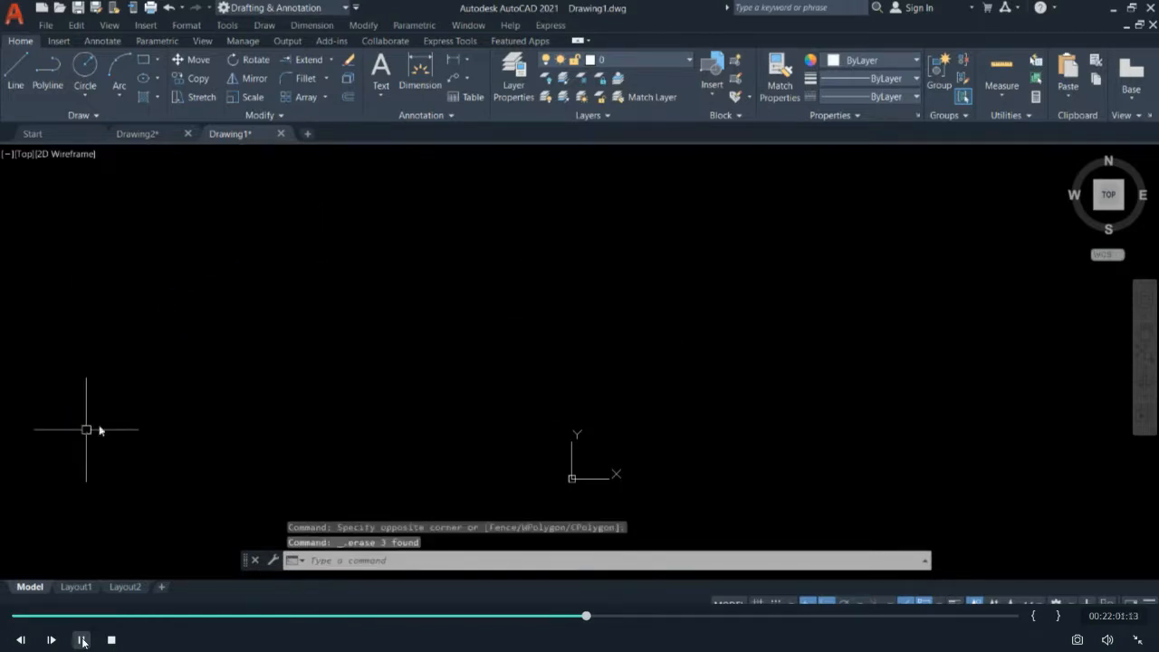
Step: Chamfer the corner between the vertical and horizontal lines with both distances set to 1'
left_click(327, 81)
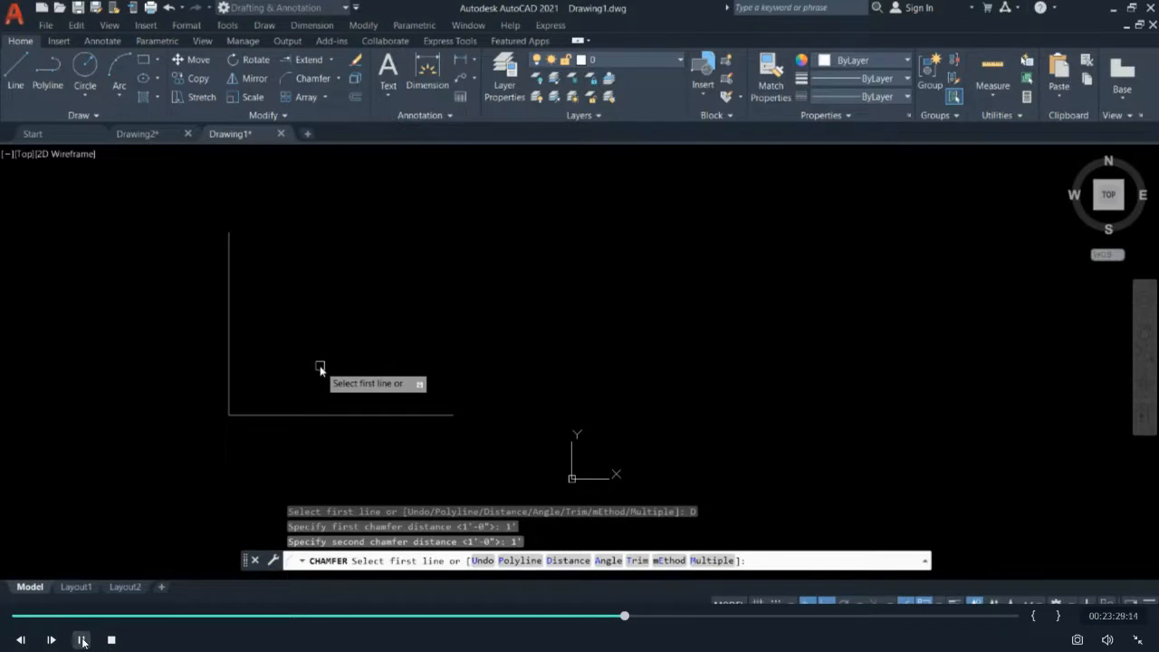
left_click(229, 371)
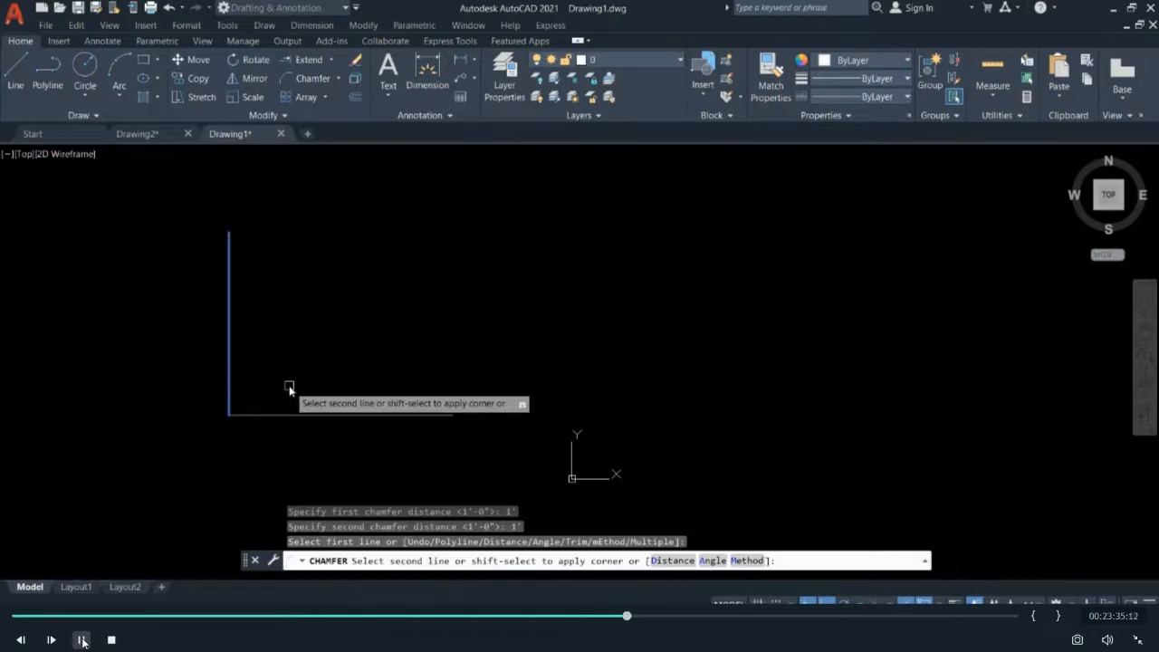
left_click(294, 417)
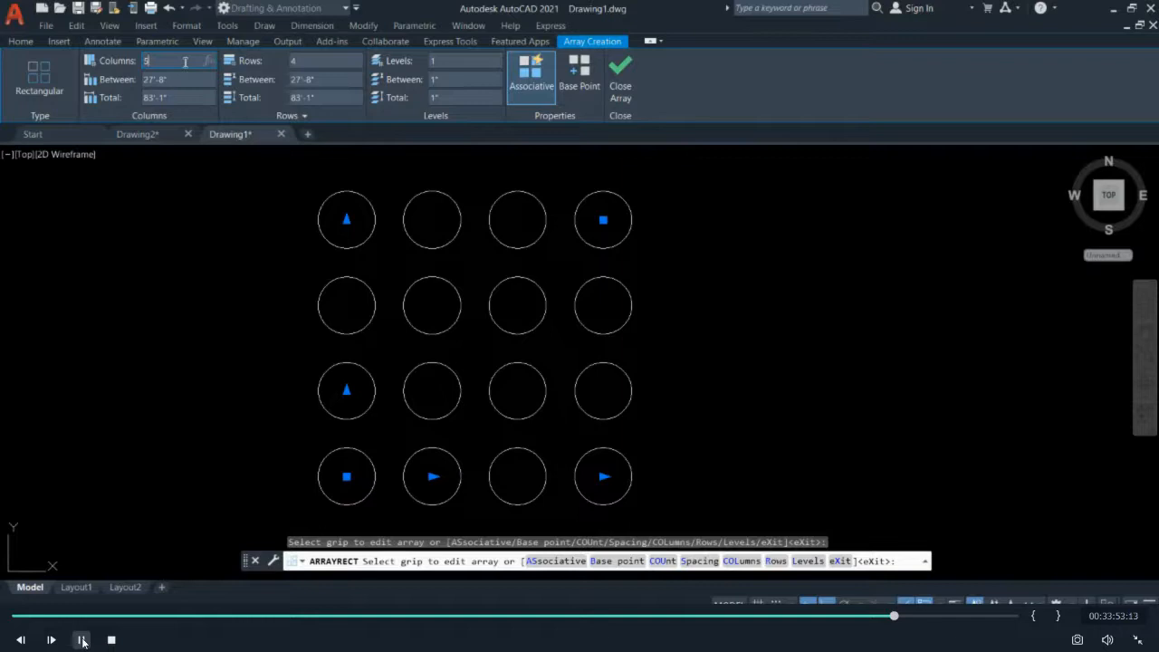
Step: Set the rectangular array of circles to 5 columns with a column spacing of 30'
key("Return")
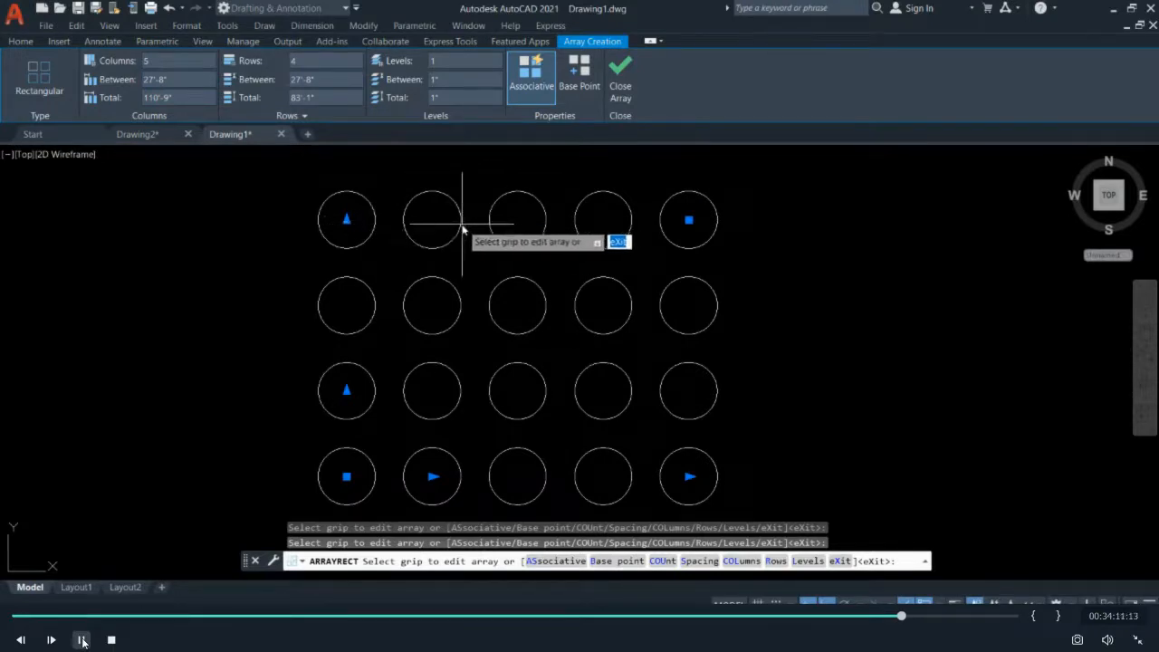
left_click(181, 78)
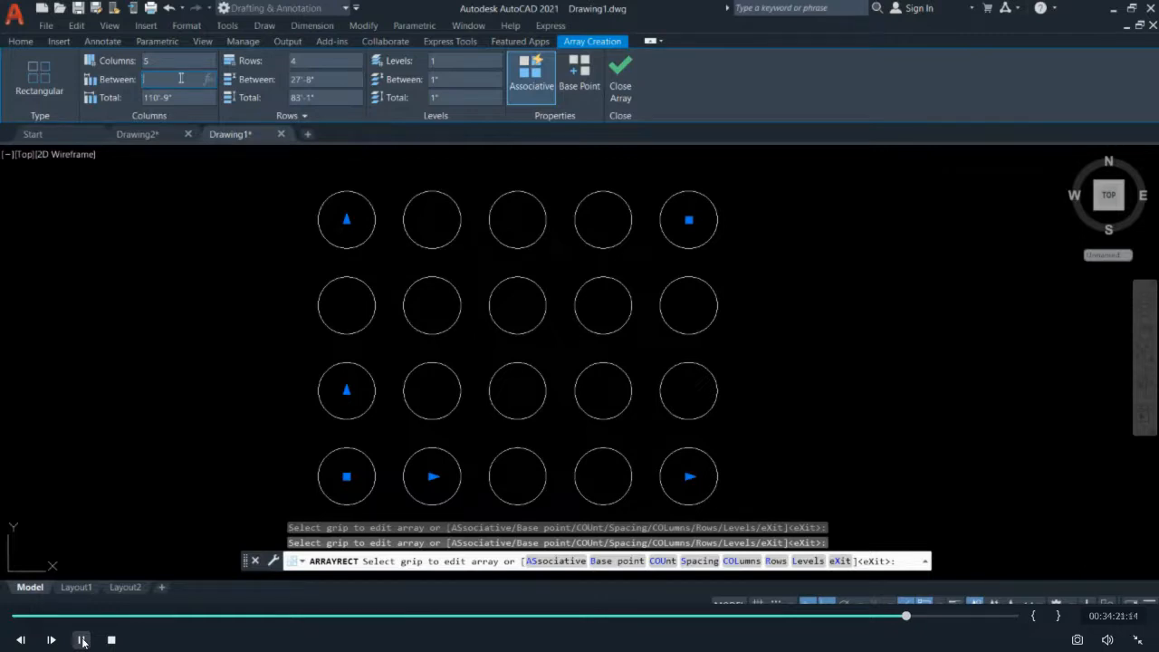
key("Return")
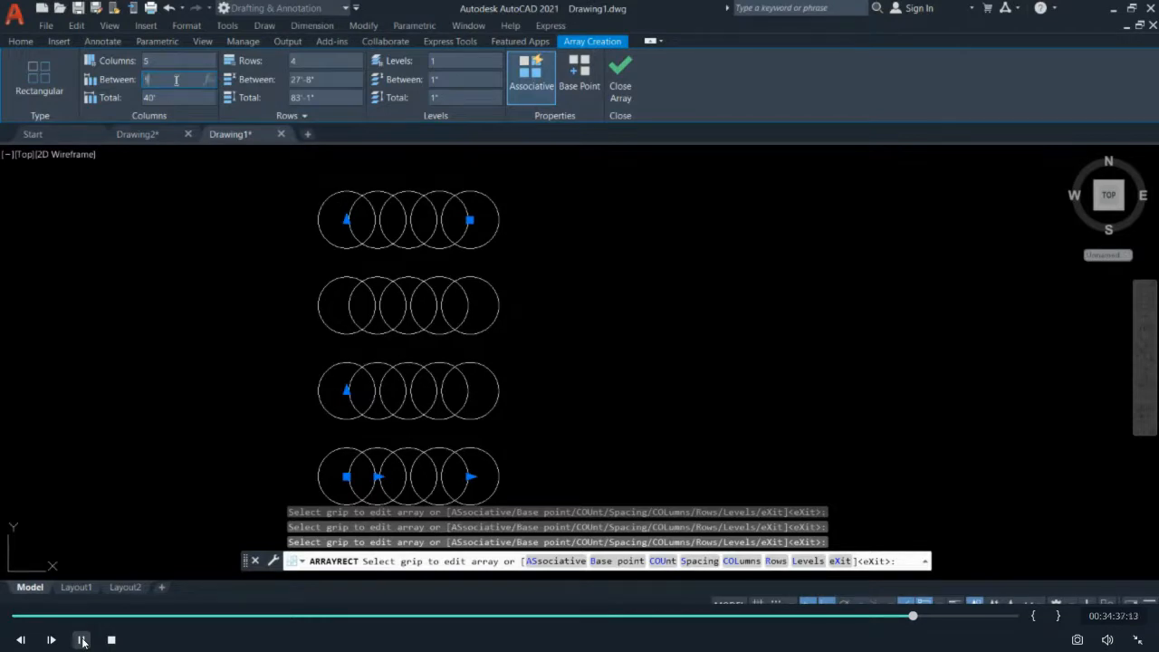
key("Return")
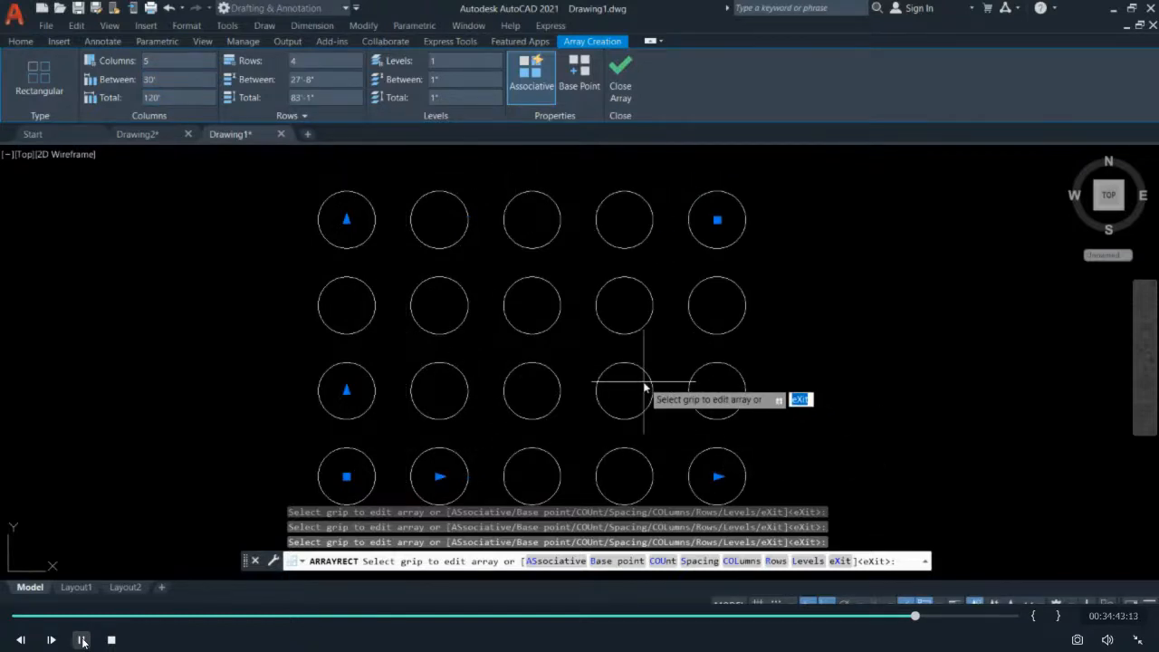
mouse_move(639, 386)
middle_mouse_down()
mouse_move(516, 308)
mouse_move(575, 363)
middle_mouse_up()
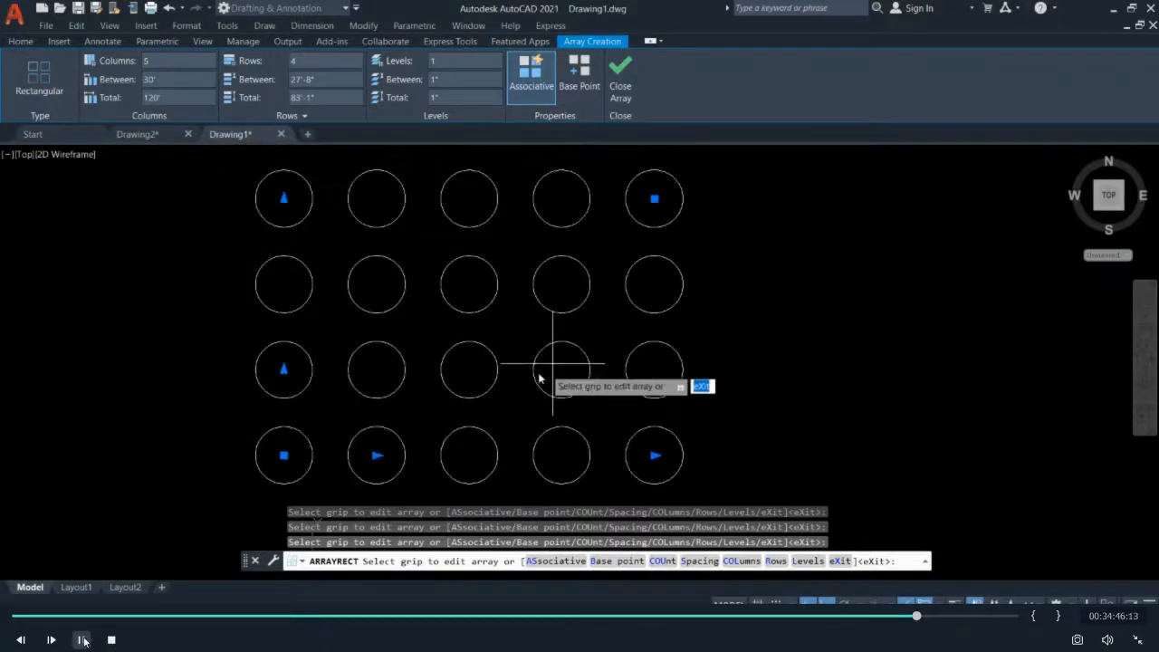
Step: Exit array editing and undo the rectangular array, leaving only the original circle
left_click(21, 41)
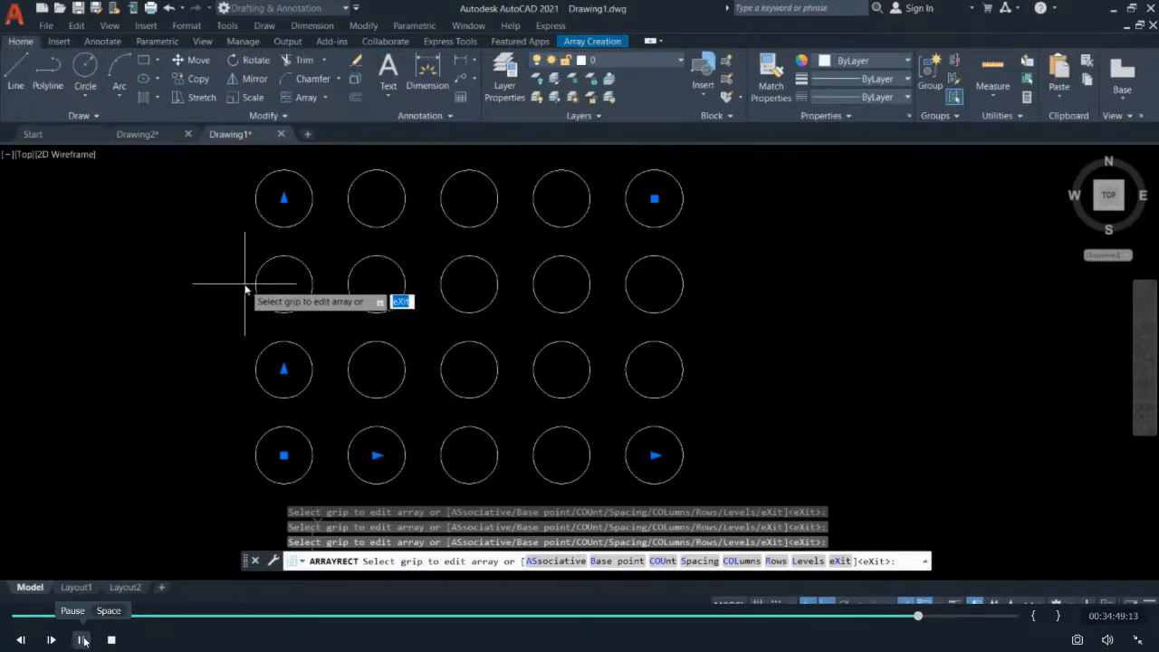
key("Escape")
key("ctrl+z")
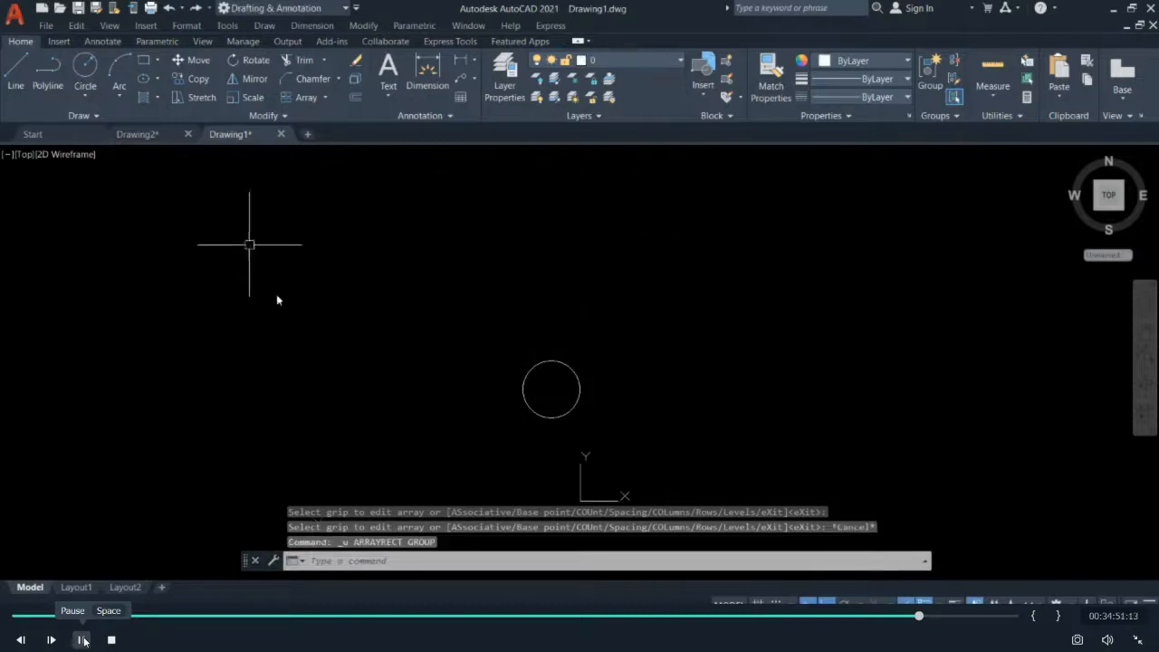
Step: Draw a wavy spline starting at the circle's centre as the path for a path array
left_click(324, 98)
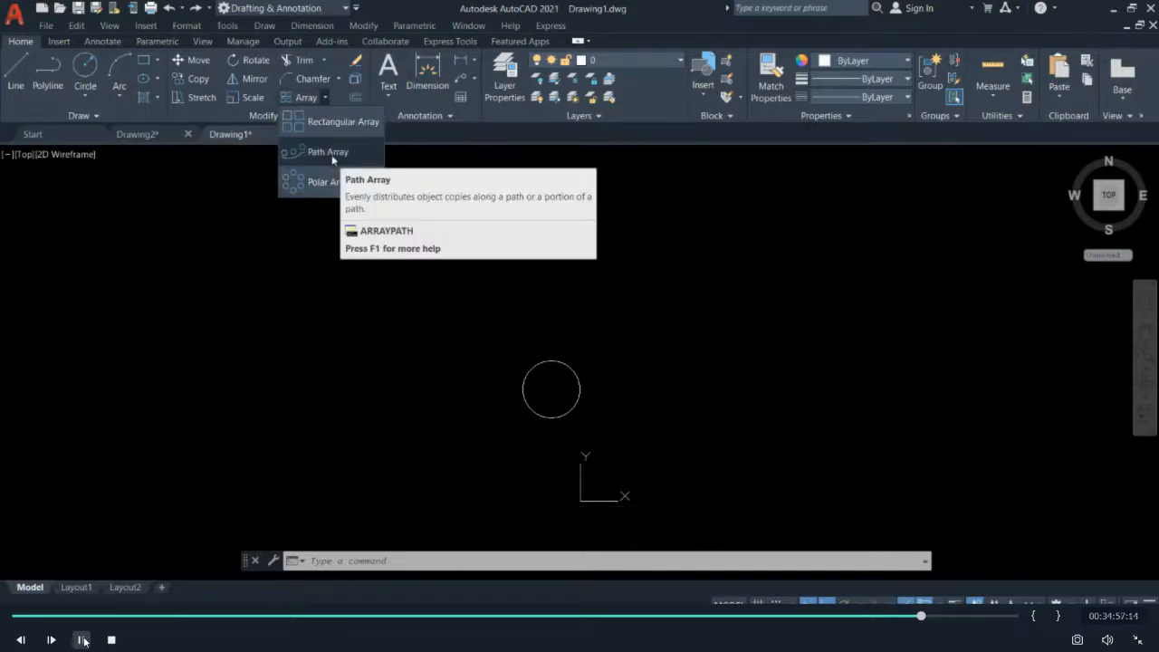
left_click(100, 115)
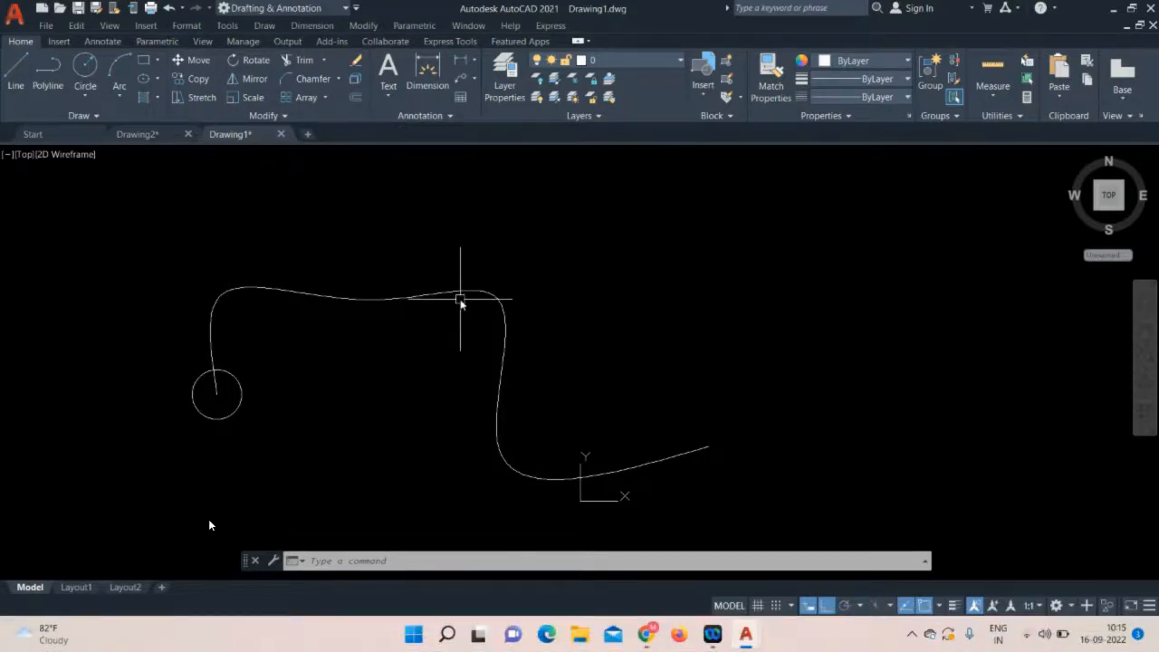
Step: Draw a circle of about 19'-9" radius and a smaller circle above and to the left of it
mouse_move(116, 587)
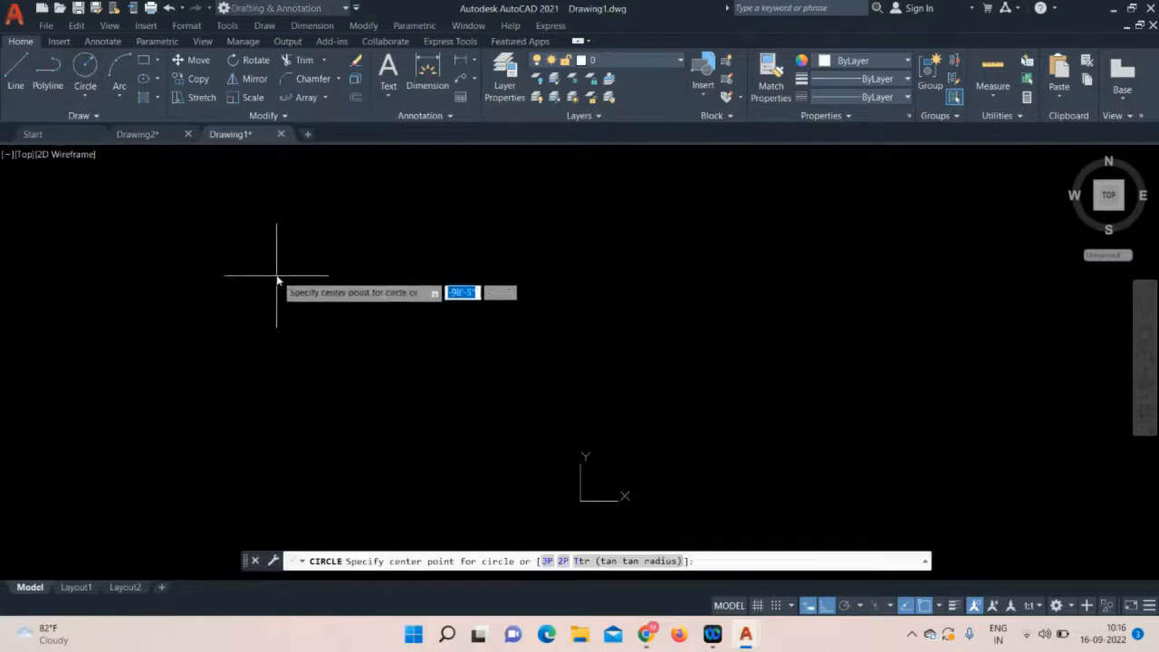
middle_click_drag(443, 281, 573, 380)
left_click(91, 79)
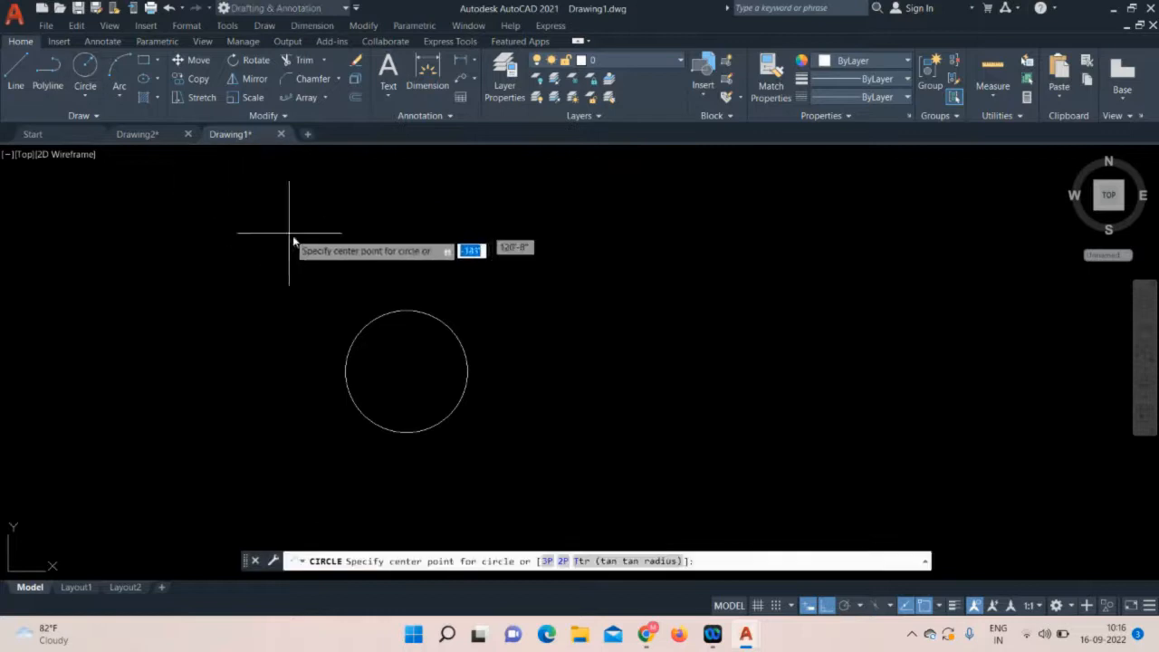
left_click(306, 241)
left_click(347, 280)
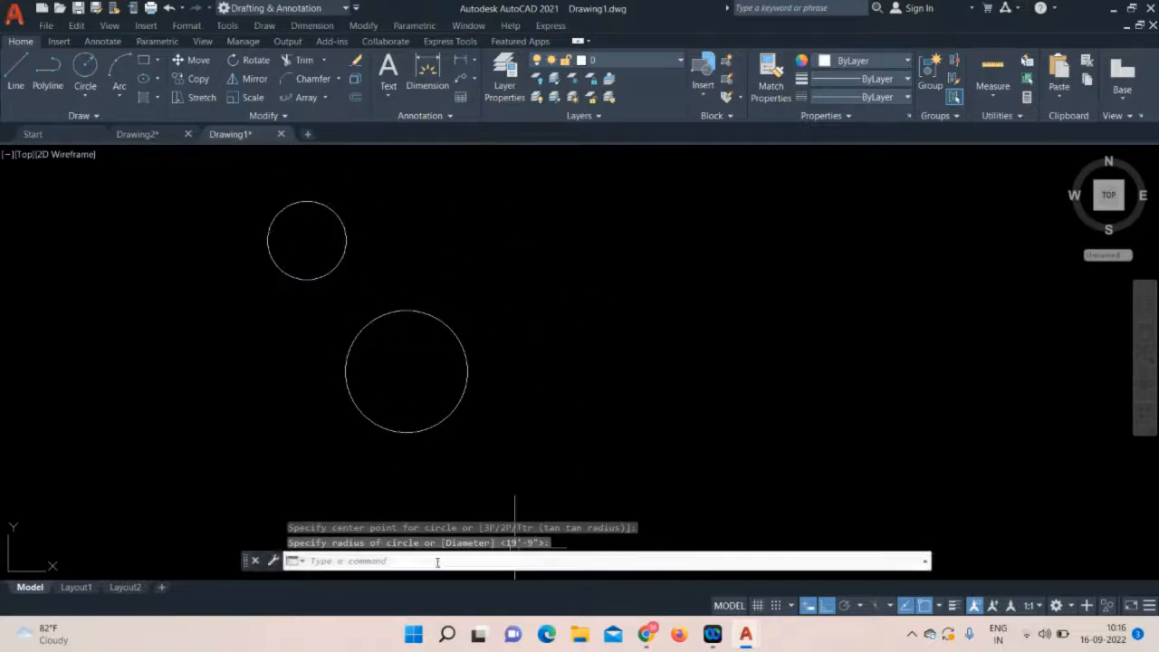
Step: Create a polar array of the small circle around the large circle's centre
left_click(346, 235)
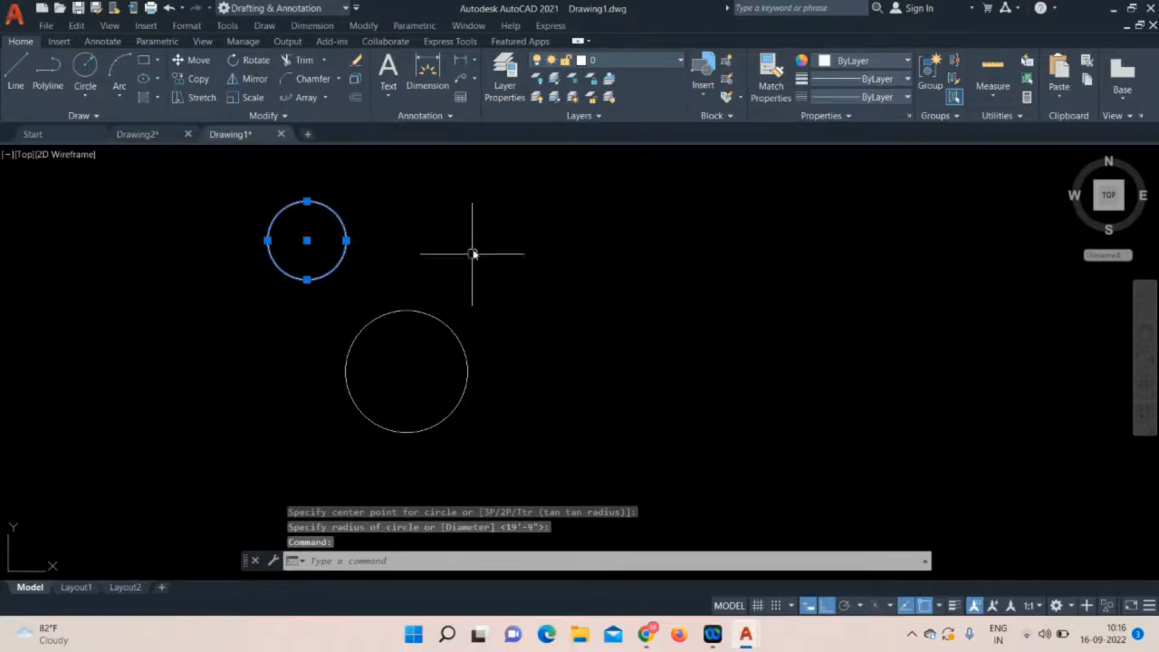
left_click(325, 98)
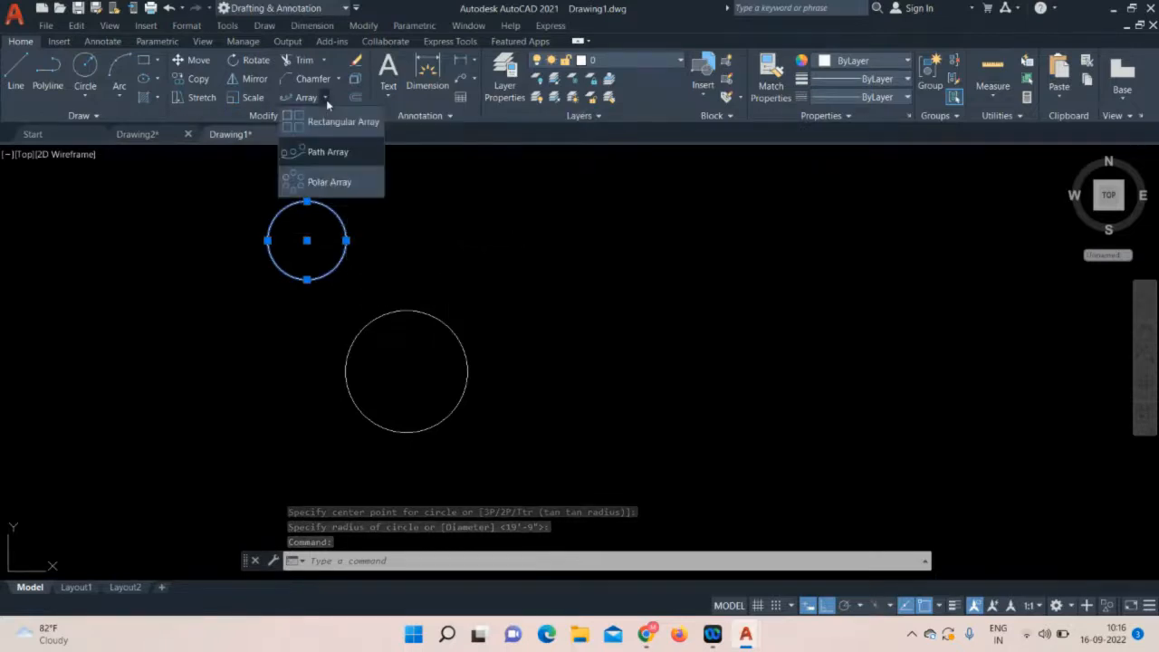
left_click(341, 183)
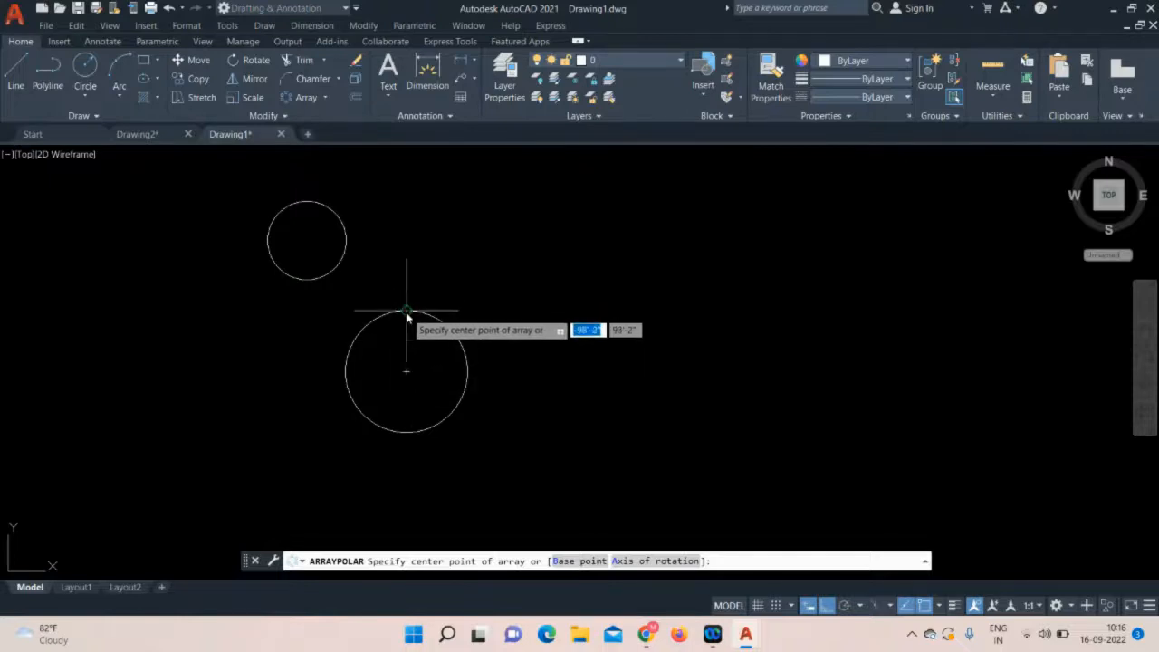
left_click(407, 372)
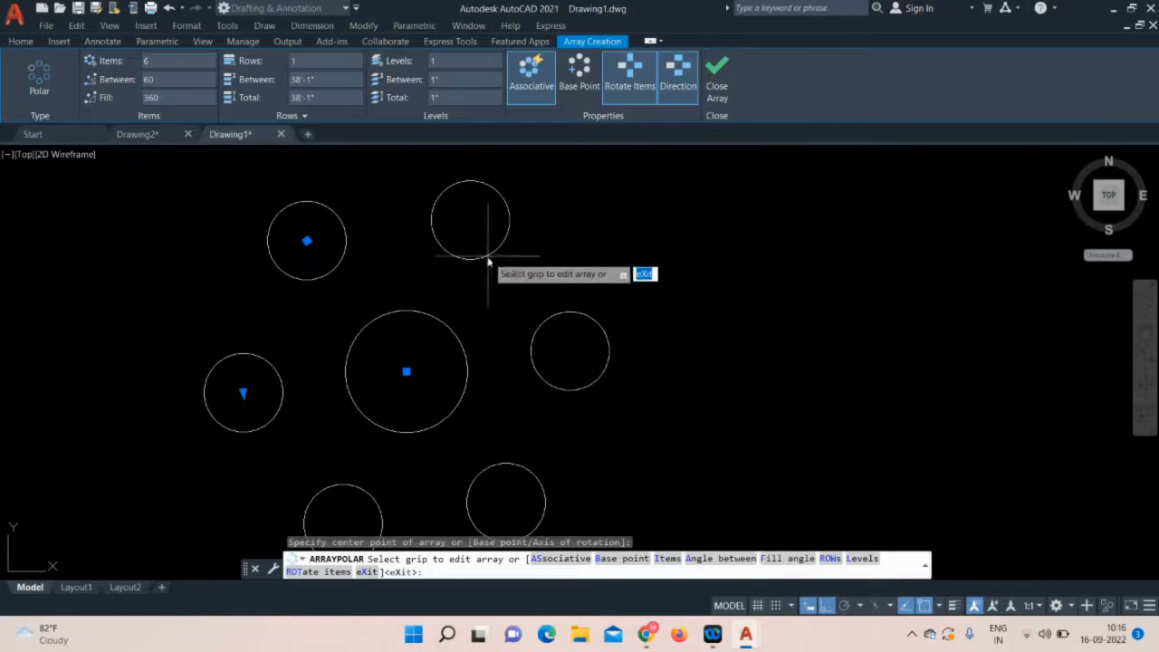
Step: Set the polar array to 3 rows and 8 items
middle_click_drag(313, 366, 311, 340)
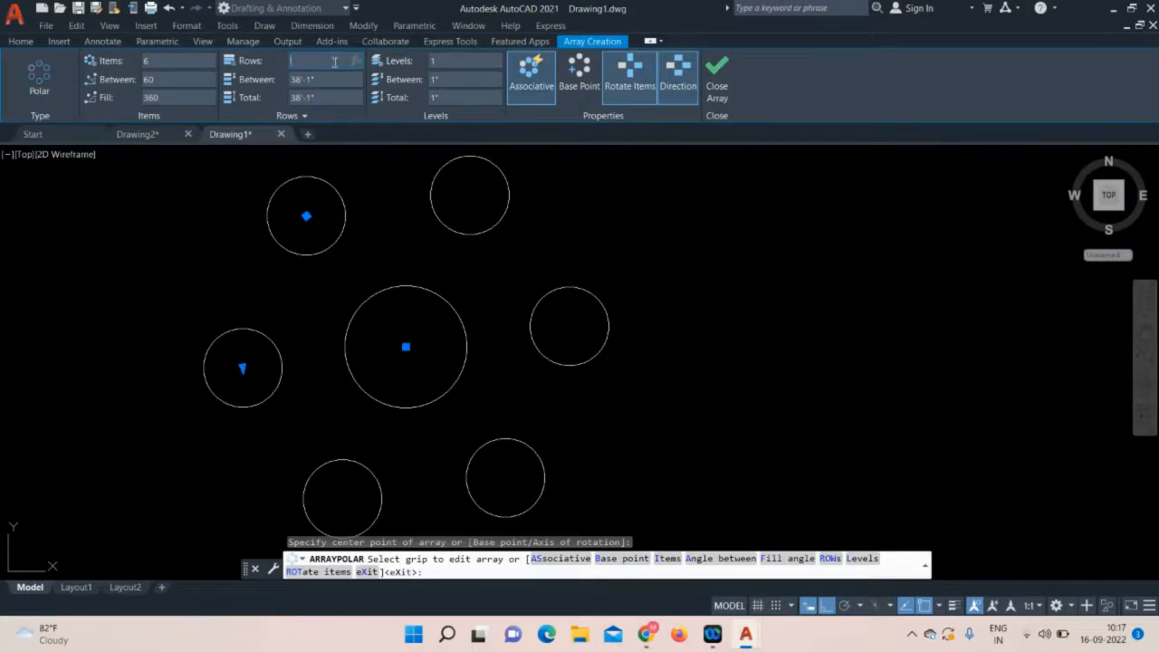
key("Return")
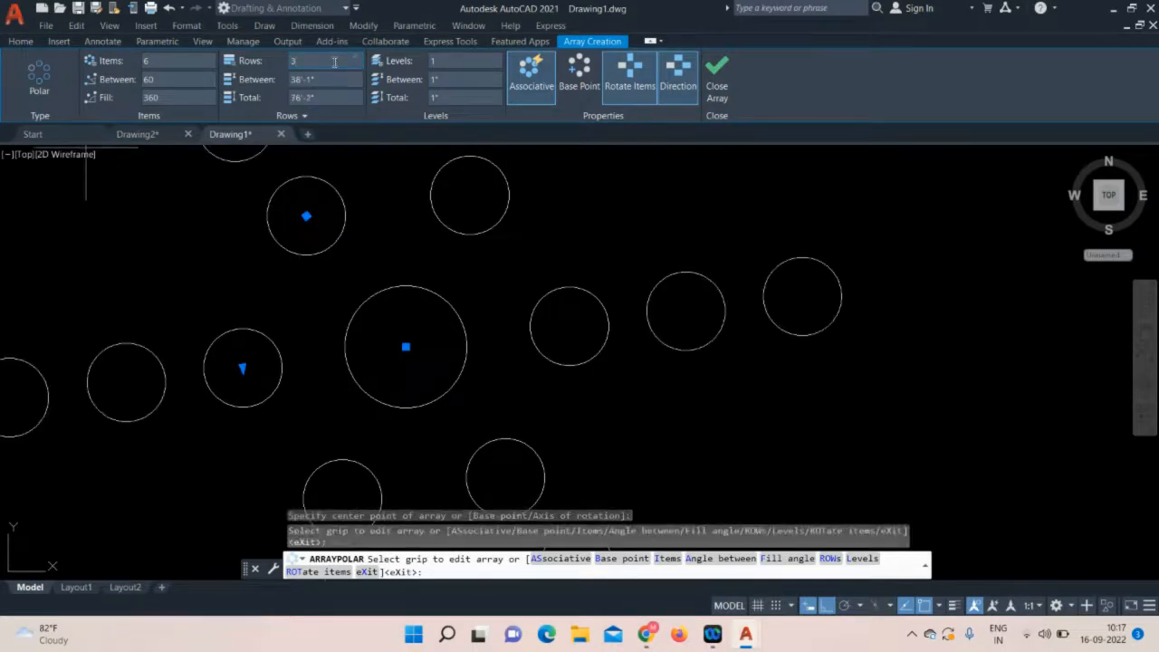
scroll(574, 331, "down", 5)
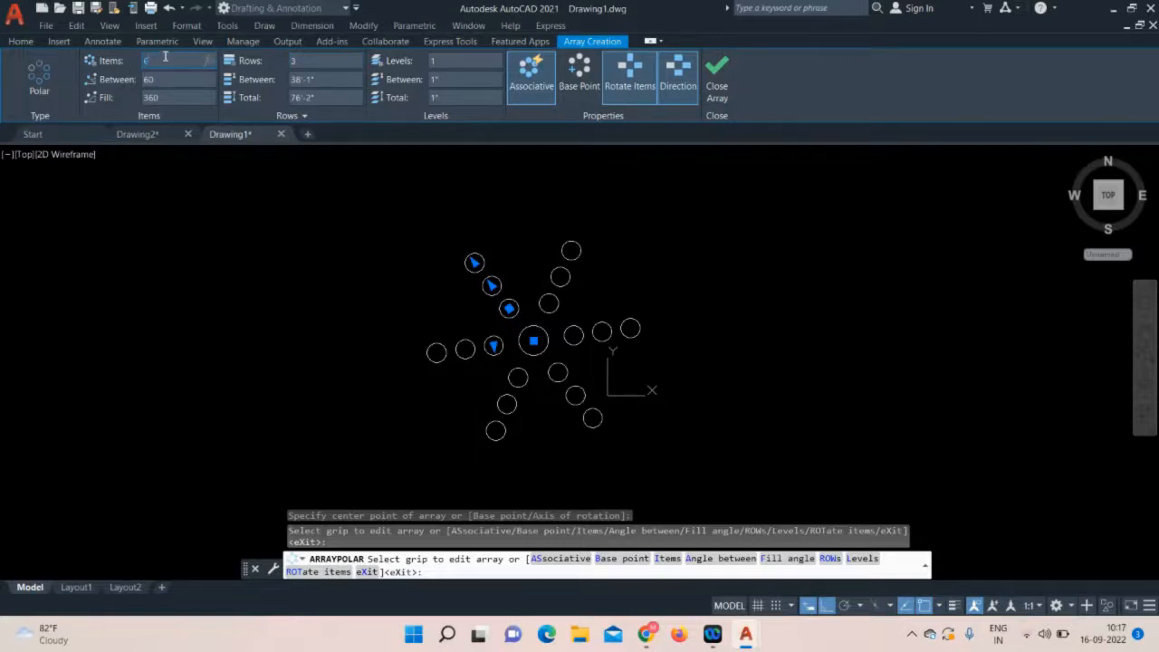
key("Return")
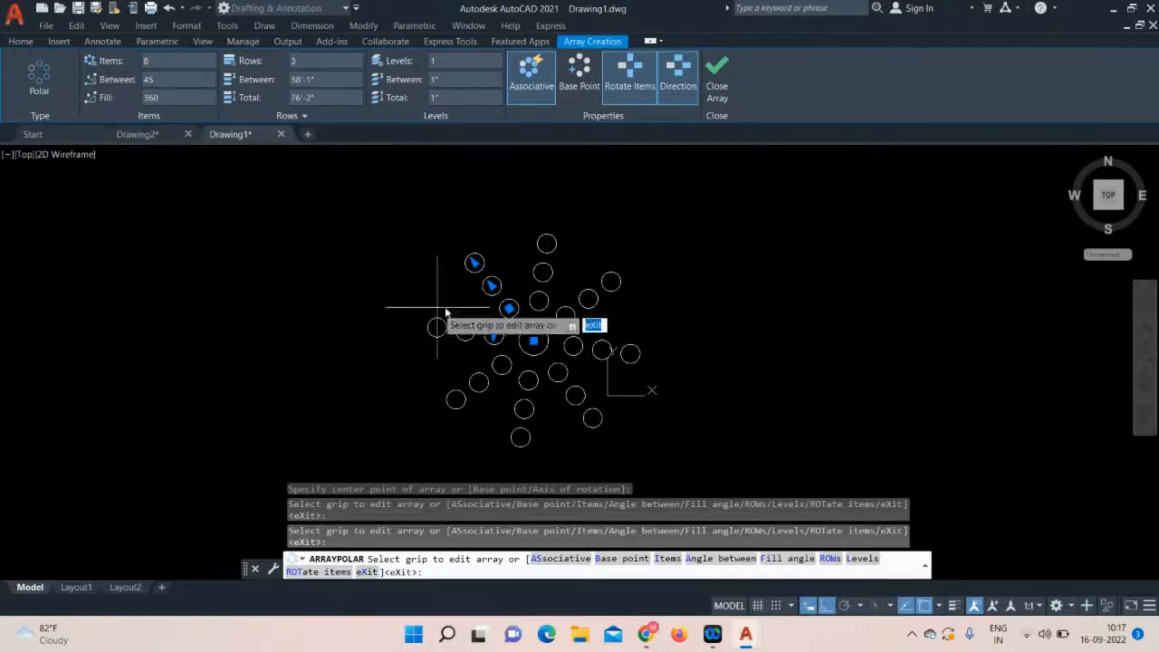
Step: Set the angle between the polar array's items to 50 degrees and exit array editing
left_click(164, 85)
key("BackSpace")
type("4")
type("0")
key("Return")
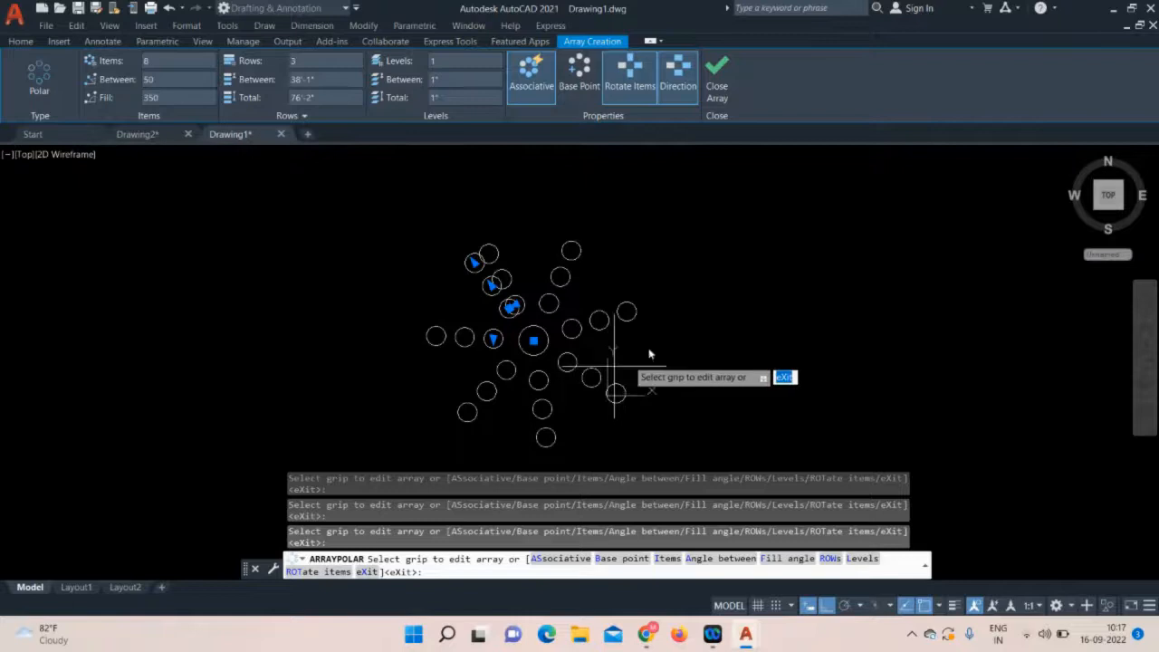
key("Escape")
Step: Erase the polar array and the large centre circle
left_click(707, 246)
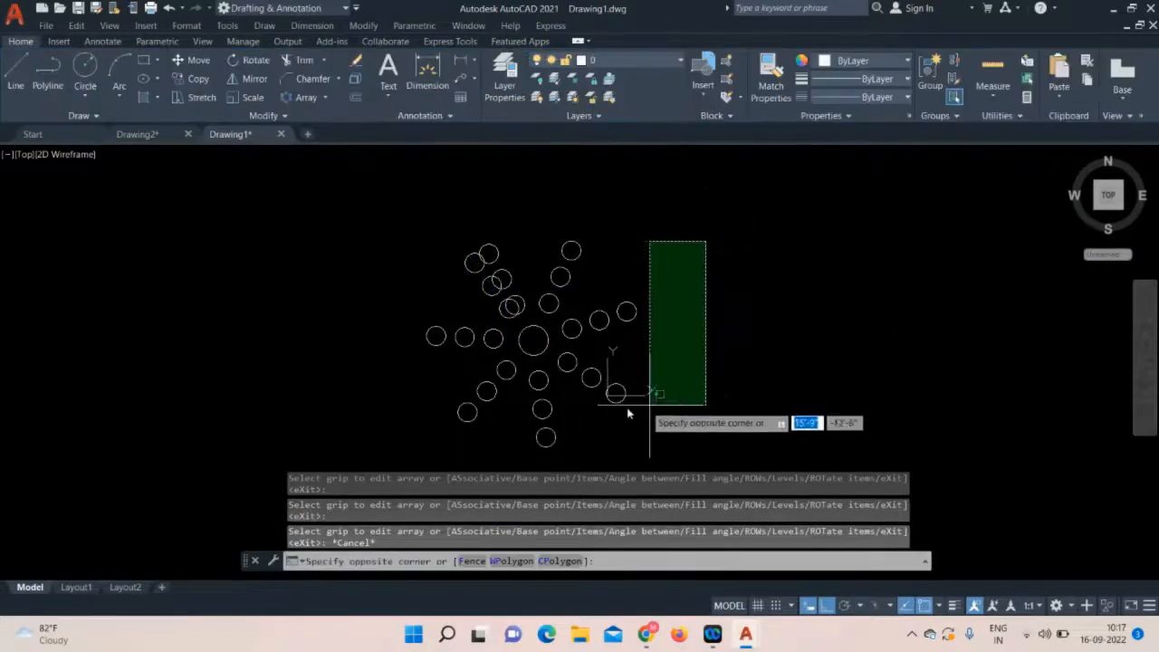
left_click(439, 430)
key("Delete")
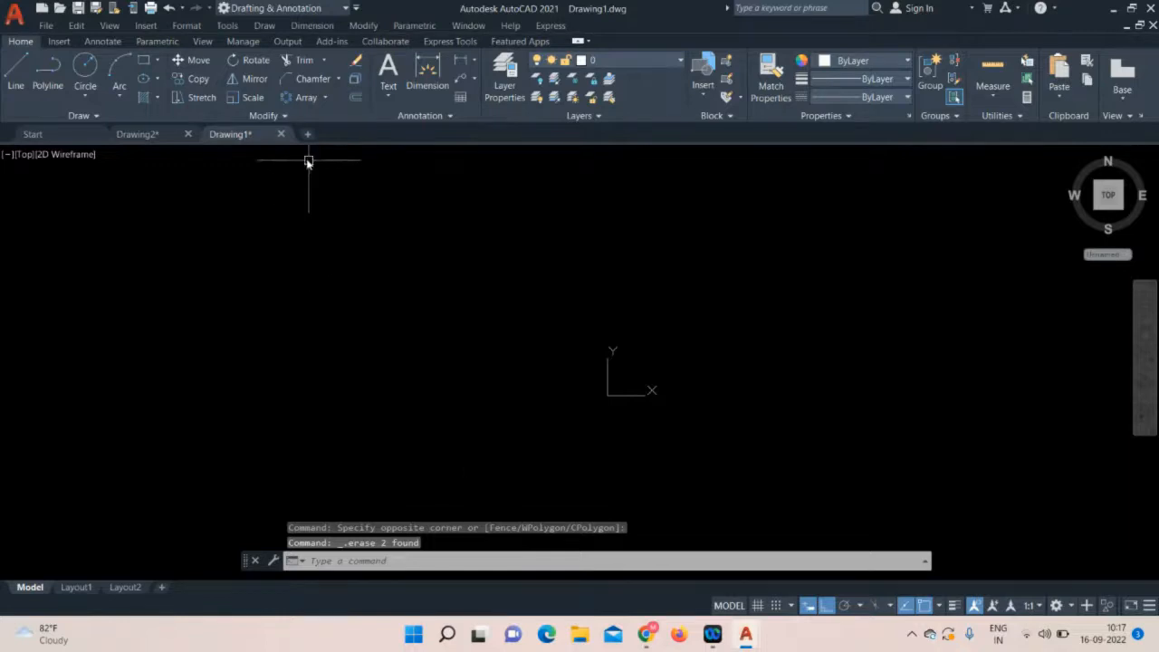
left_click(285, 116)
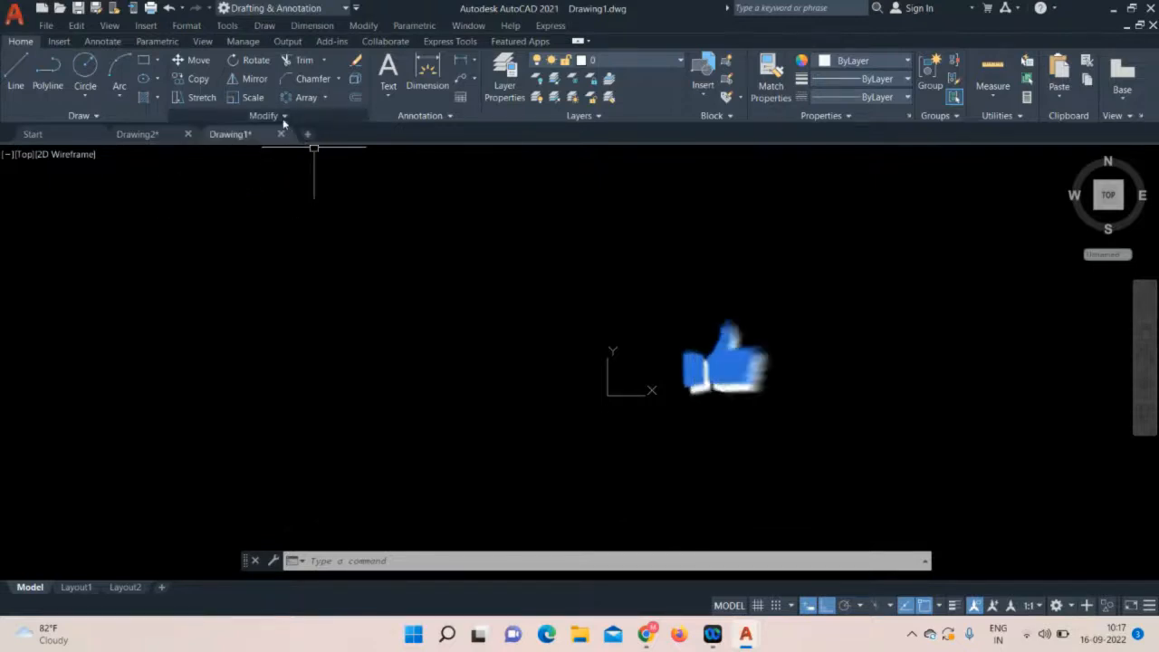
left_click(282, 117)
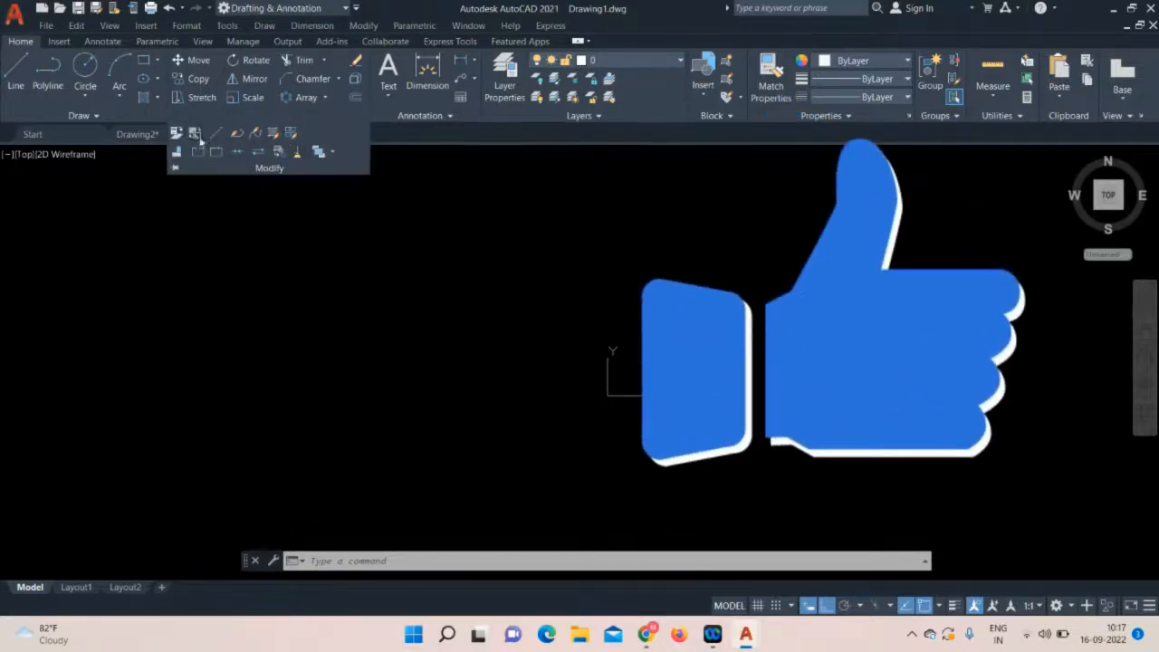
left_click(314, 231)
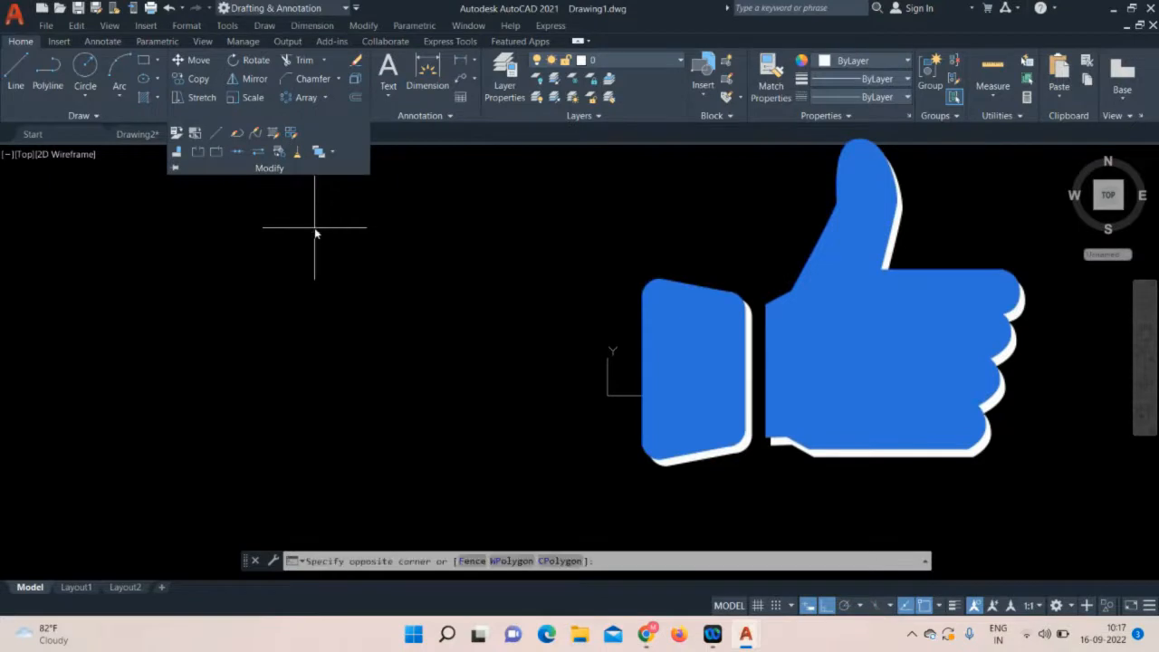